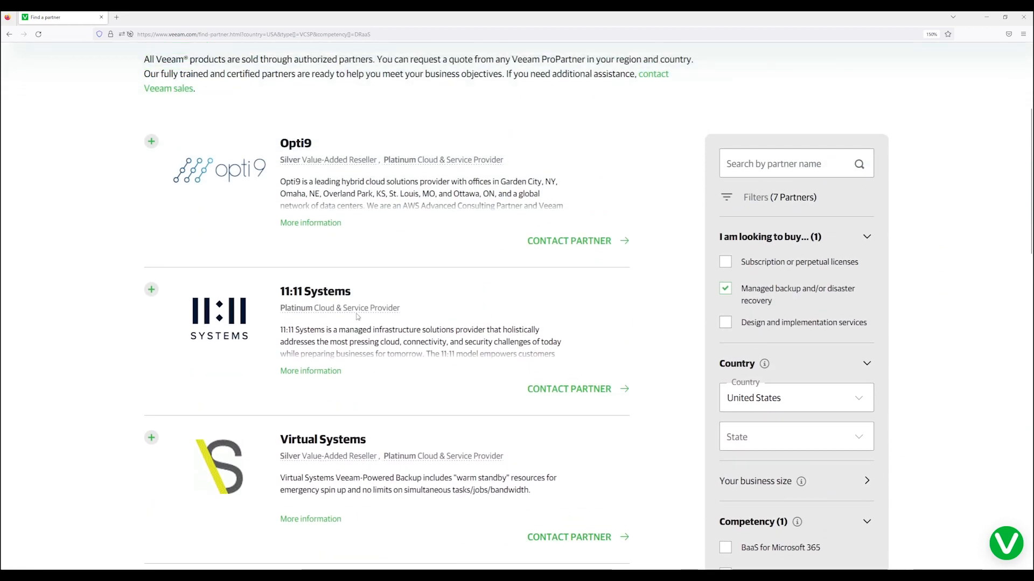
Review the expanded details of Opti9, 11:11 Systems, Virtual Systems and Global Data Vault, and view Managecast's contact form without submitting it.
{"action": "left_click", "coordinate": [311, 224]}
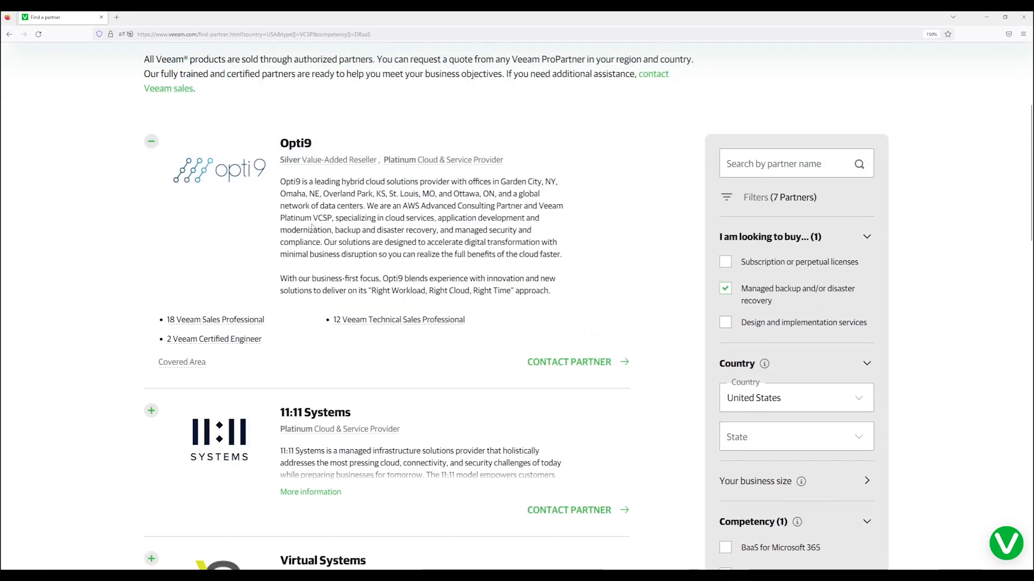
{"action": "left_click", "coordinate": [318, 492]}
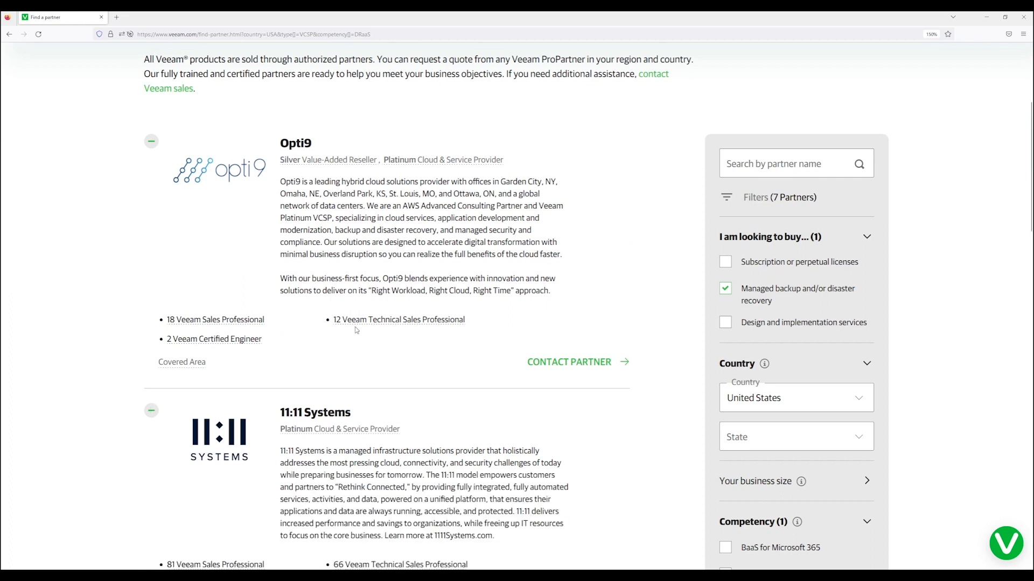
{"action": "scroll", "coordinate": [356, 330], "scroll_direction": "down", "scroll_amount": 8}
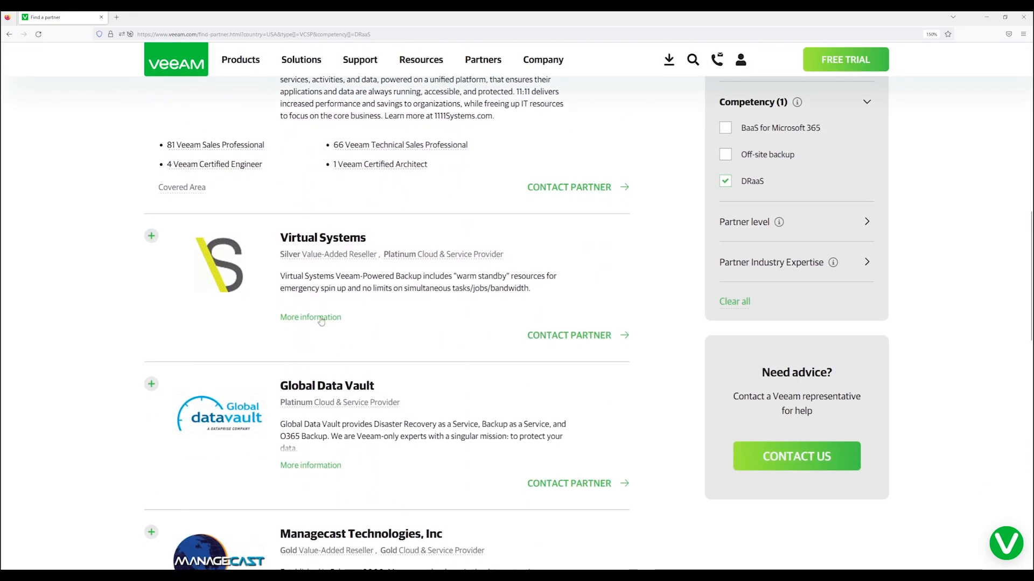
{"action": "left_click", "coordinate": [321, 319]}
{"action": "scroll", "coordinate": [324, 309], "scroll_direction": "down", "scroll_amount": 4}
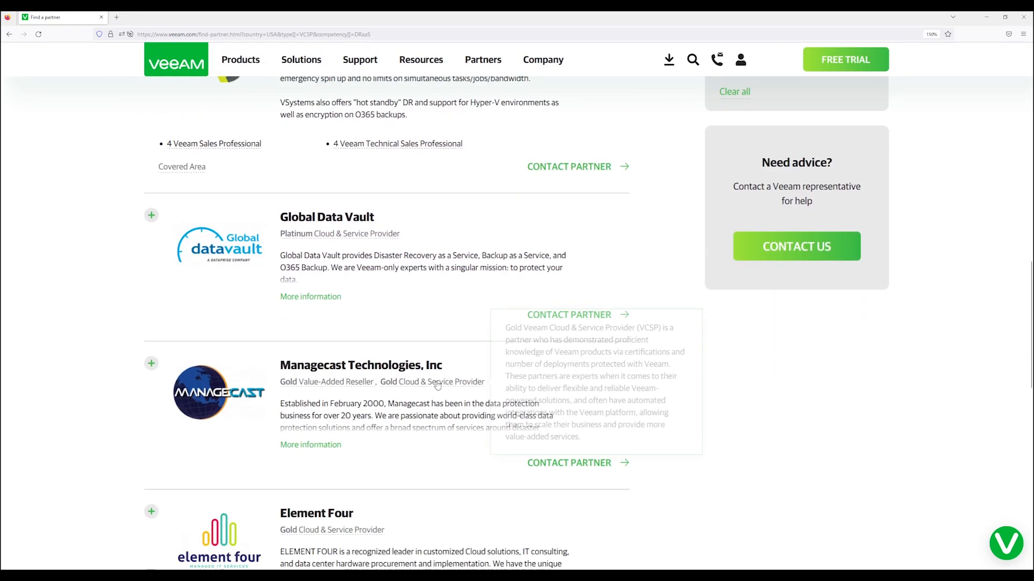
{"action": "left_click", "coordinate": [327, 297]}
{"action": "scroll", "coordinate": [398, 339], "scroll_direction": "down", "scroll_amount": 2}
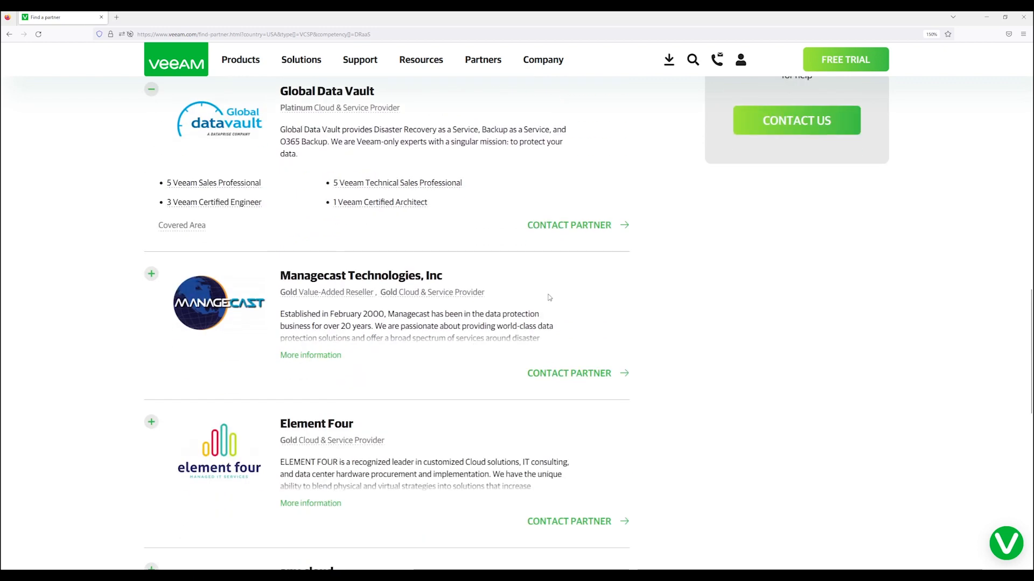
{"action": "left_click", "coordinate": [596, 376]}
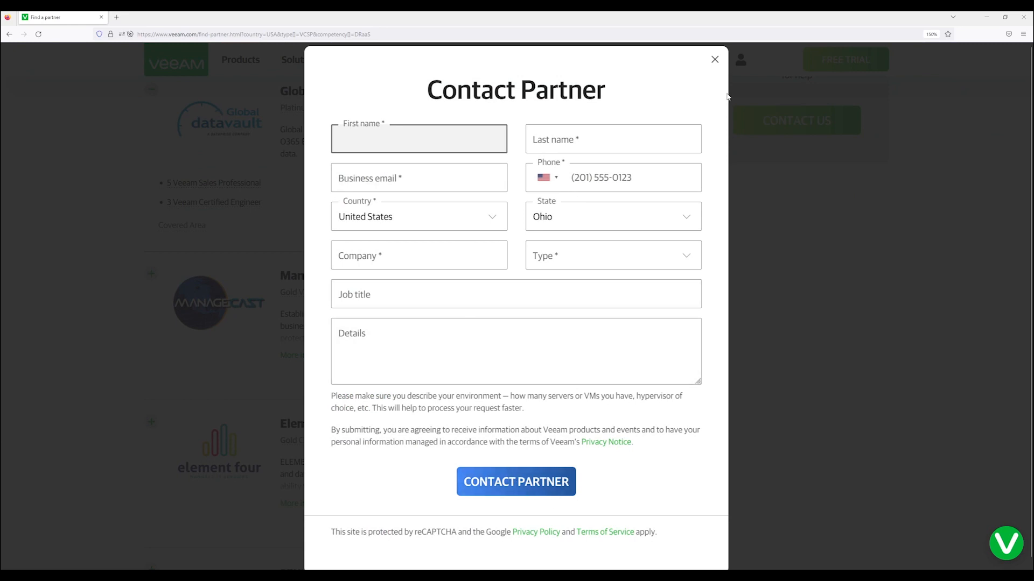
{"action": "left_click", "coordinate": [714, 59]}
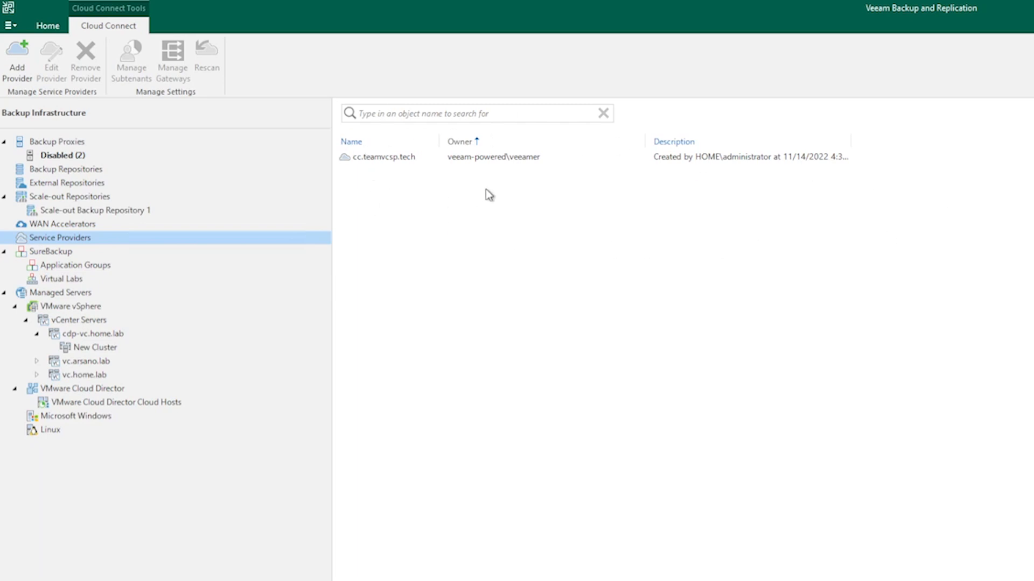
Switch to Veeam Backup and Replication and view the VMware Cloud Director cloud hosts and the Snapshot CC-R to DRaaS Cloud job's statistics.
{"action": "left_click", "coordinate": [176, 405]}
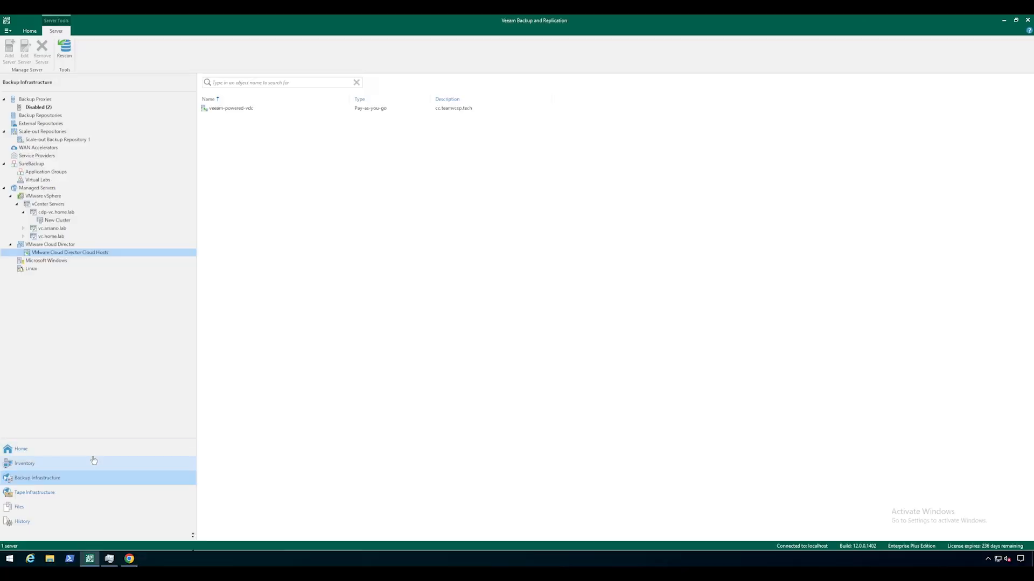
{"action": "left_click", "coordinate": [93, 449]}
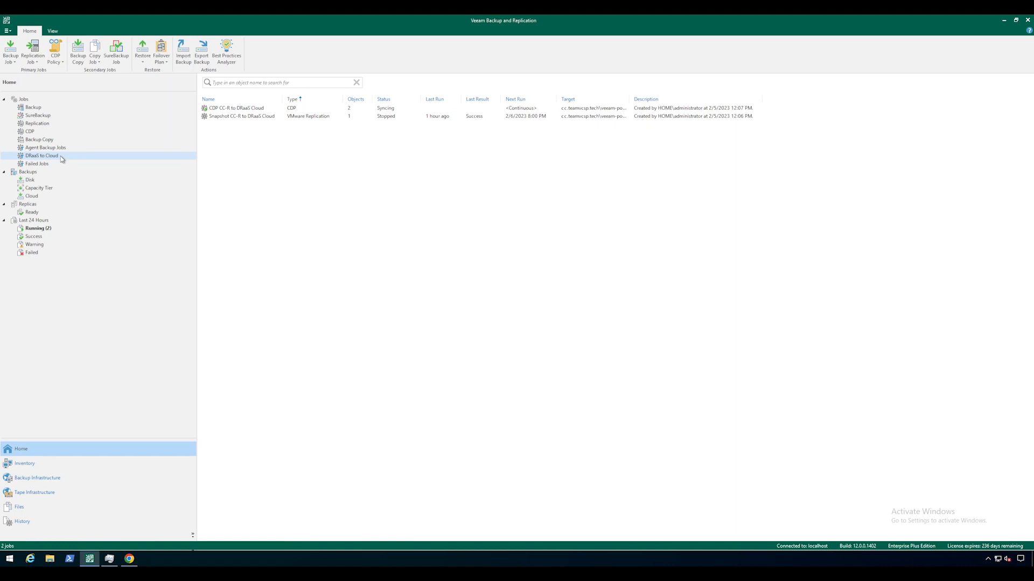
{"action": "left_click", "coordinate": [320, 117]}
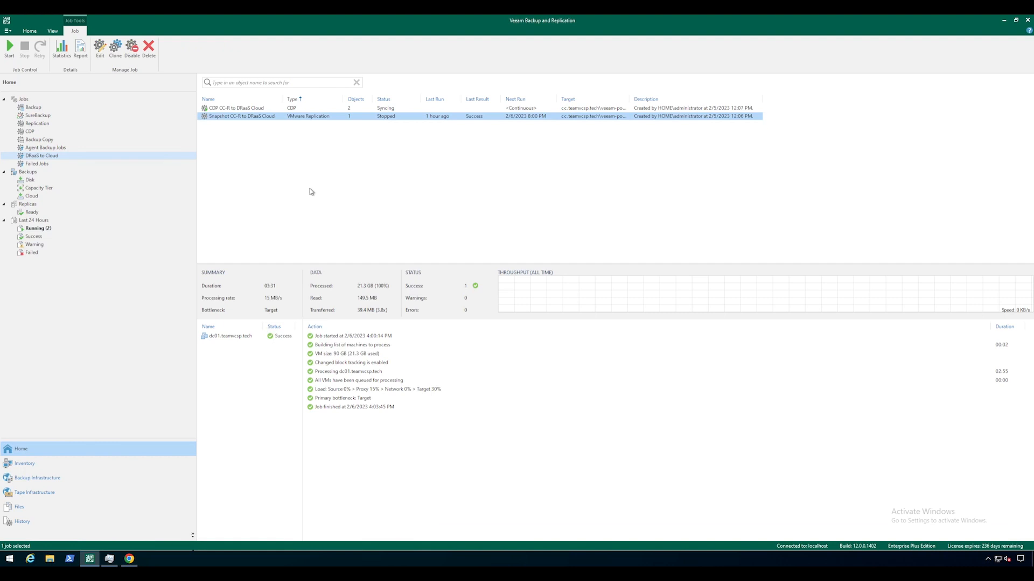
Review the virtual machines, destination and network mapping of the Snapshot CC-R to DRaaS Cloud replication job without saving changes.
{"action": "left_click", "coordinate": [100, 49]}
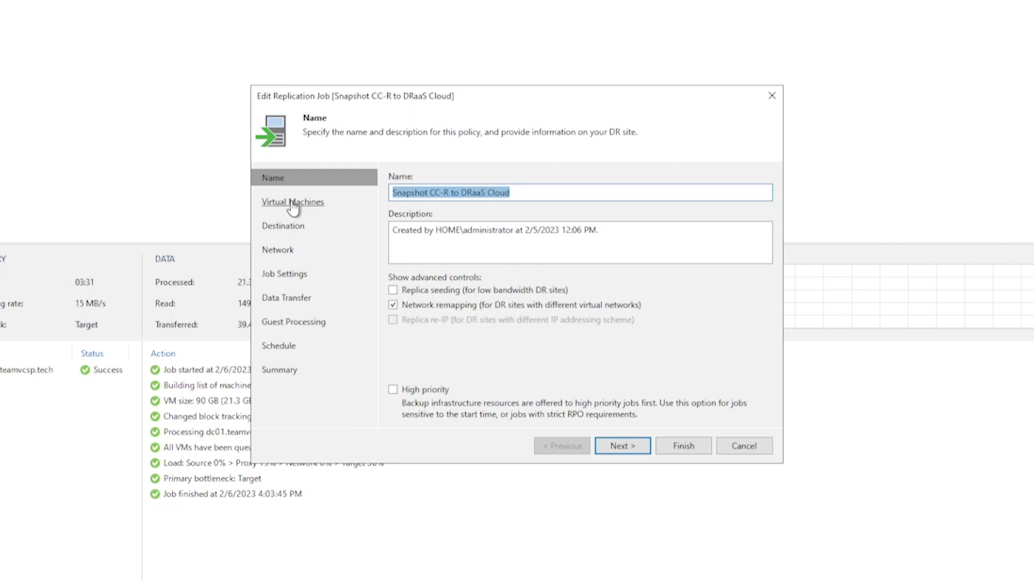
{"action": "left_click", "coordinate": [292, 204]}
{"action": "left_click", "coordinate": [291, 227]}
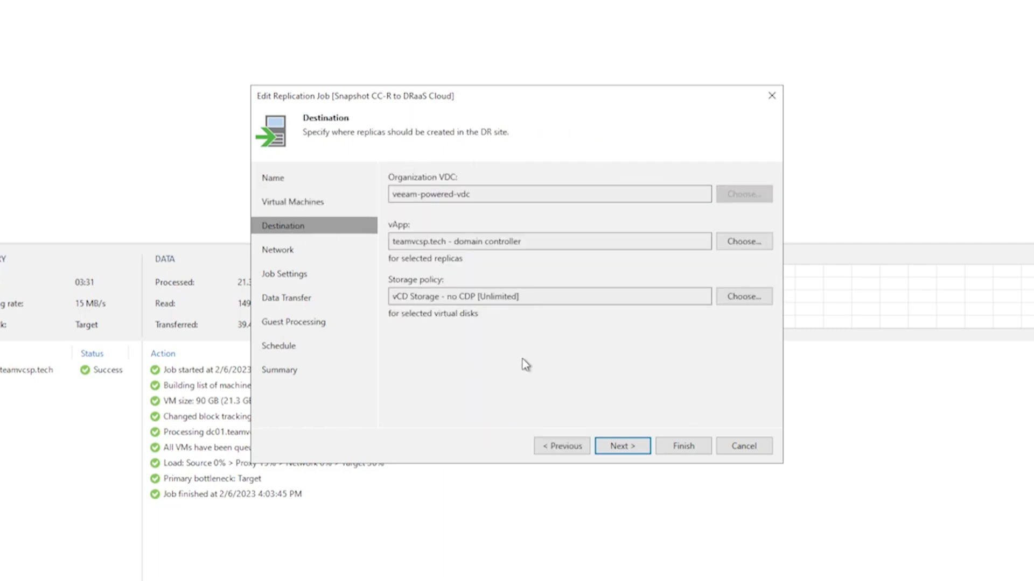
{"action": "left_click", "coordinate": [284, 251]}
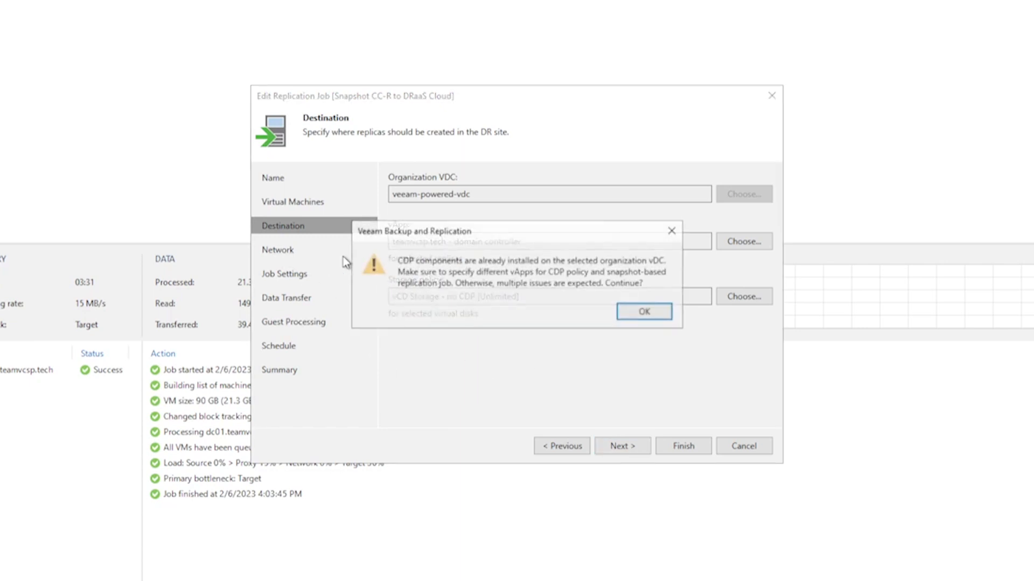
{"action": "left_click", "coordinate": [643, 311]}
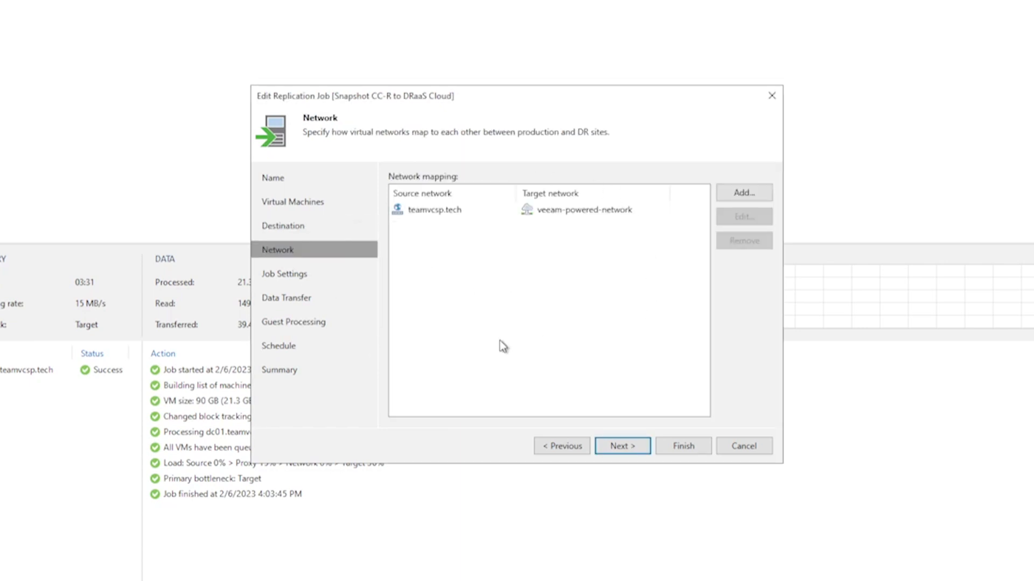
{"action": "left_click", "coordinate": [748, 449]}
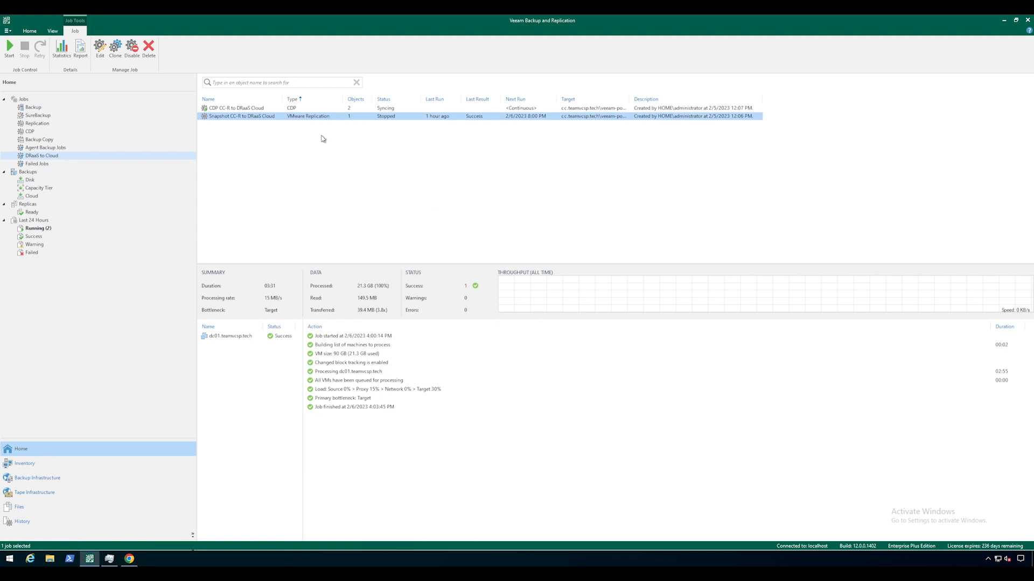
Review the CDP CC-R to DRaaS Cloud policy from its name through its schedule settings and finish the wizard.
{"action": "key", "text": "Up"}
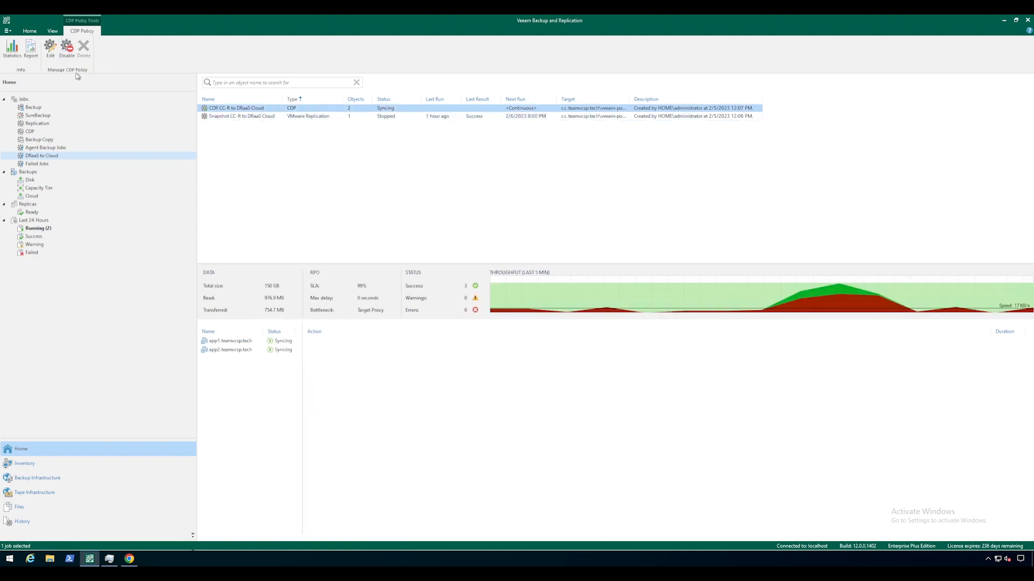
{"action": "left_click", "coordinate": [50, 50]}
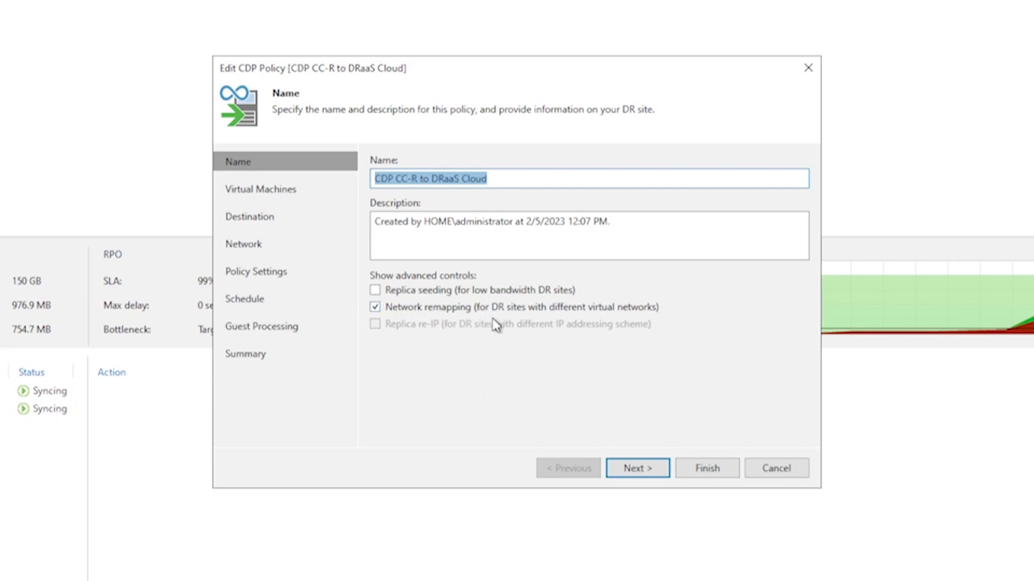
{"action": "left_click", "coordinate": [644, 475]}
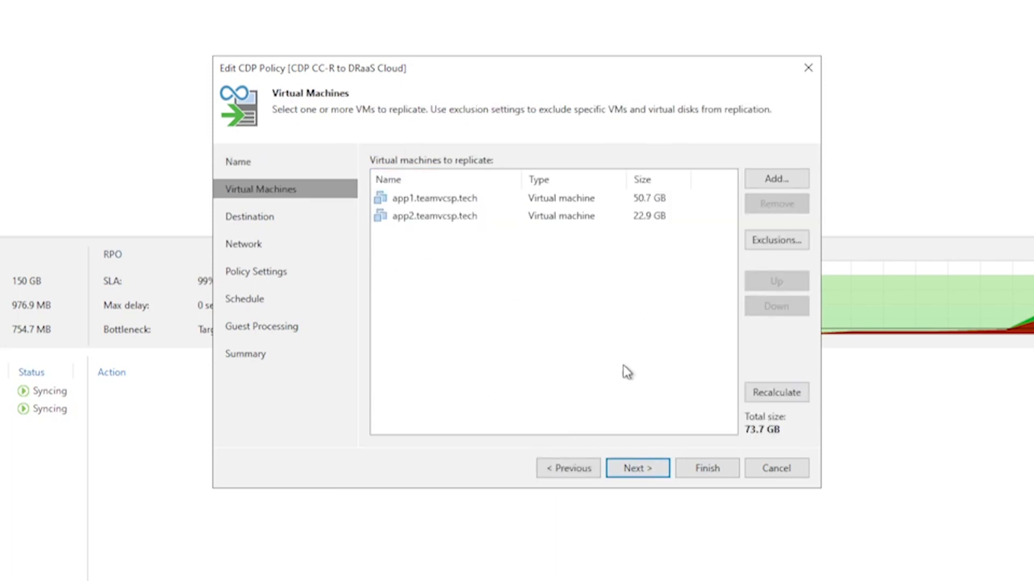
{"action": "left_click", "coordinate": [636, 472]}
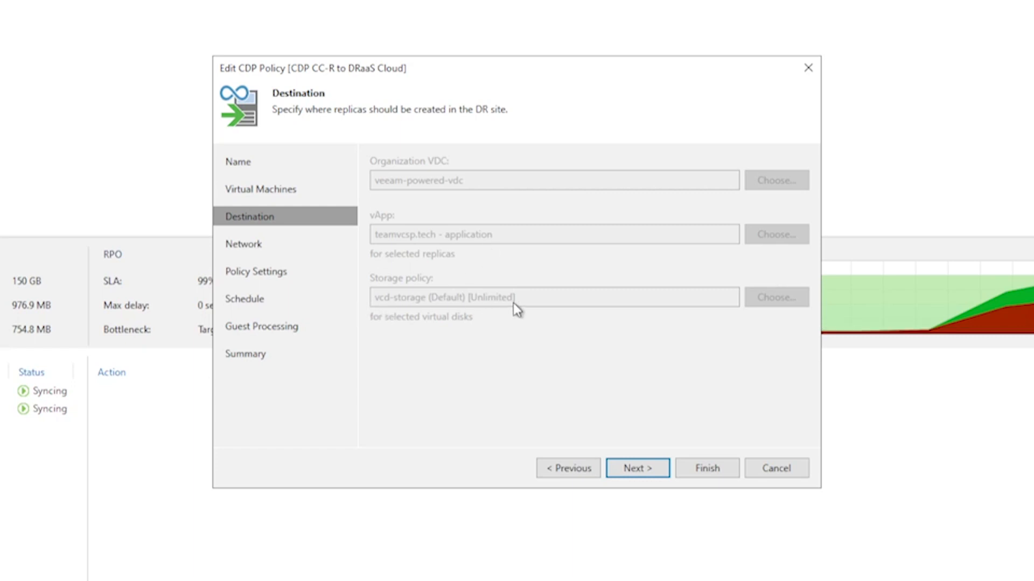
{"action": "left_click", "coordinate": [638, 468]}
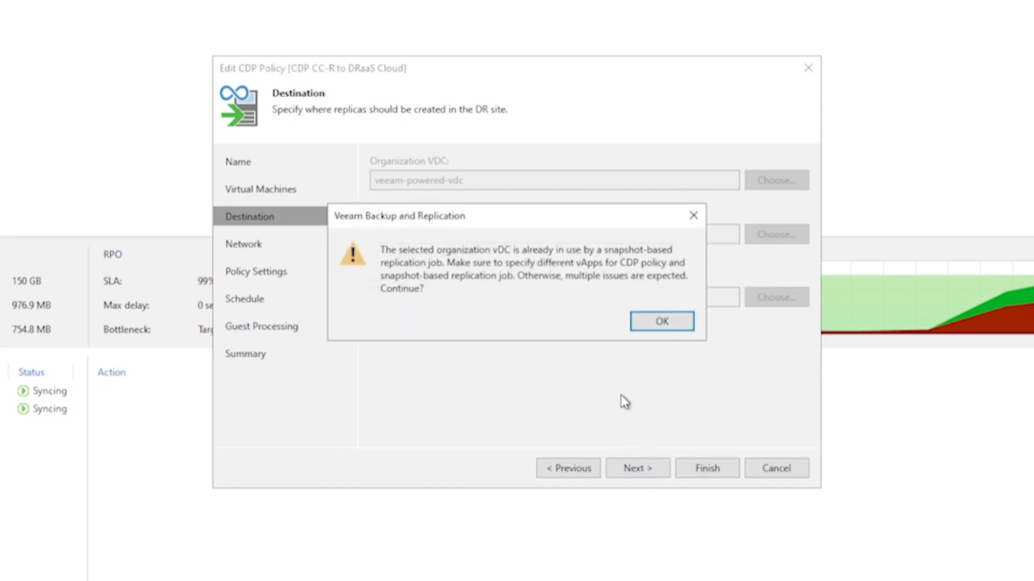
{"action": "left_click", "coordinate": [662, 323]}
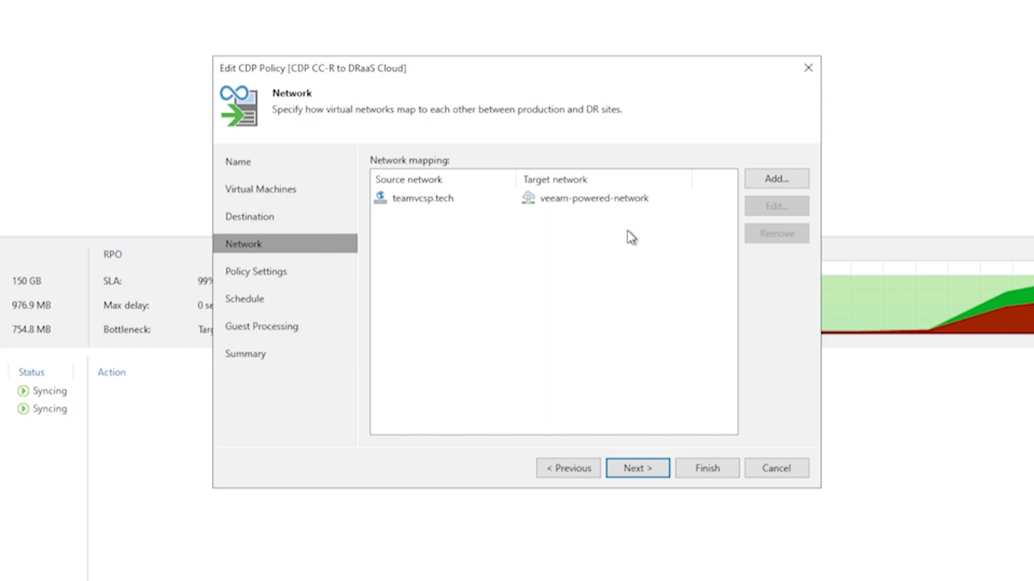
{"action": "left_click", "coordinate": [638, 468]}
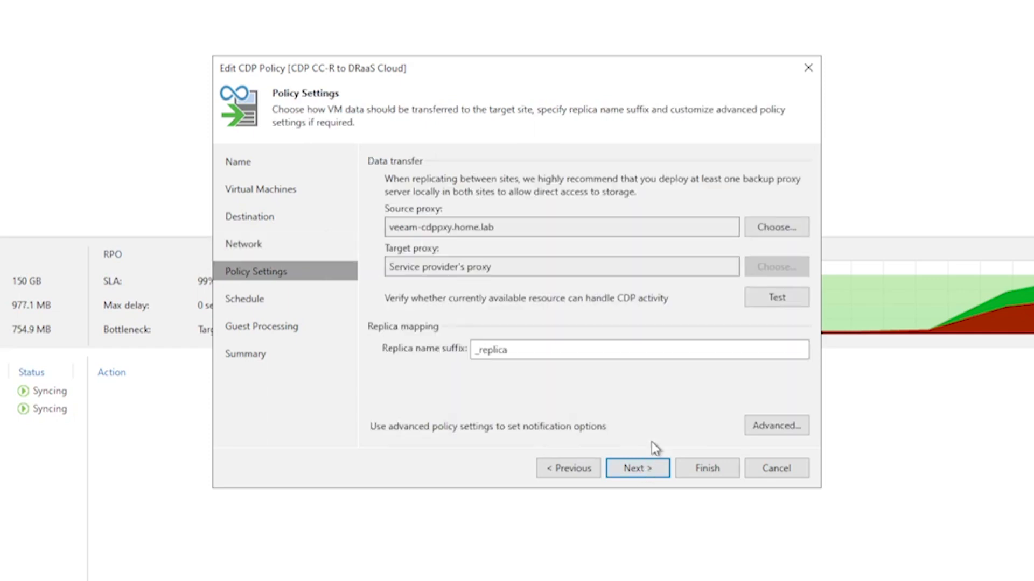
{"action": "left_click", "coordinate": [644, 471]}
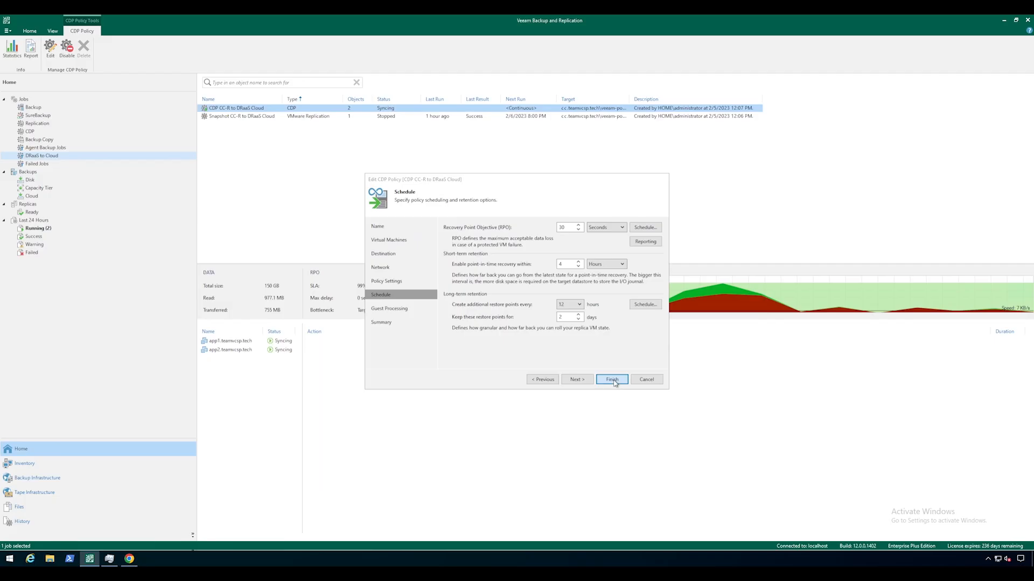
{"action": "left_click", "coordinate": [711, 474]}
List all replicas, select dc01.teamvcsp.tech, sort the list by type and widen the Job Name column.
{"action": "left_click", "coordinate": [43, 205]}
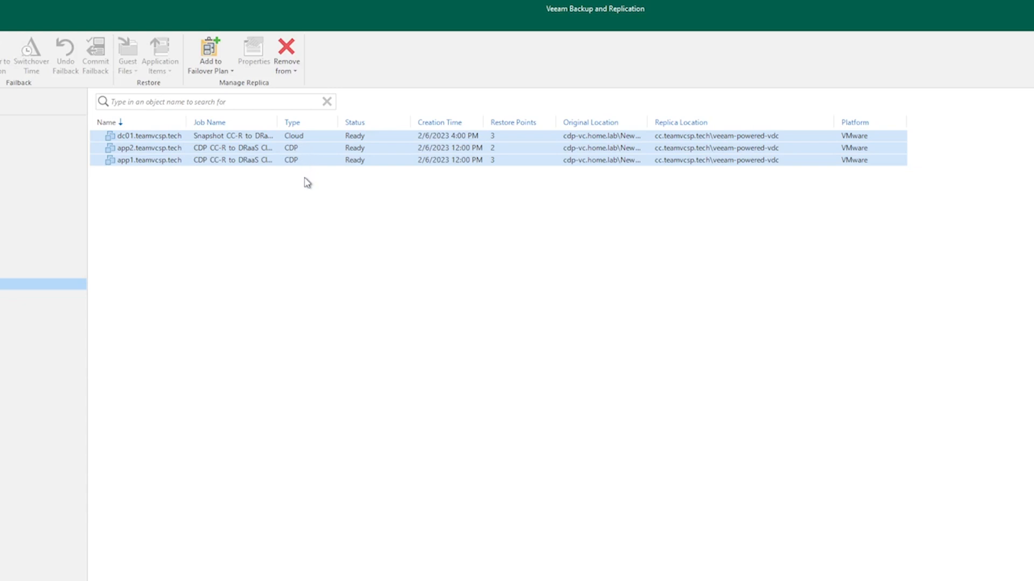
{"action": "left_click", "coordinate": [309, 137]}
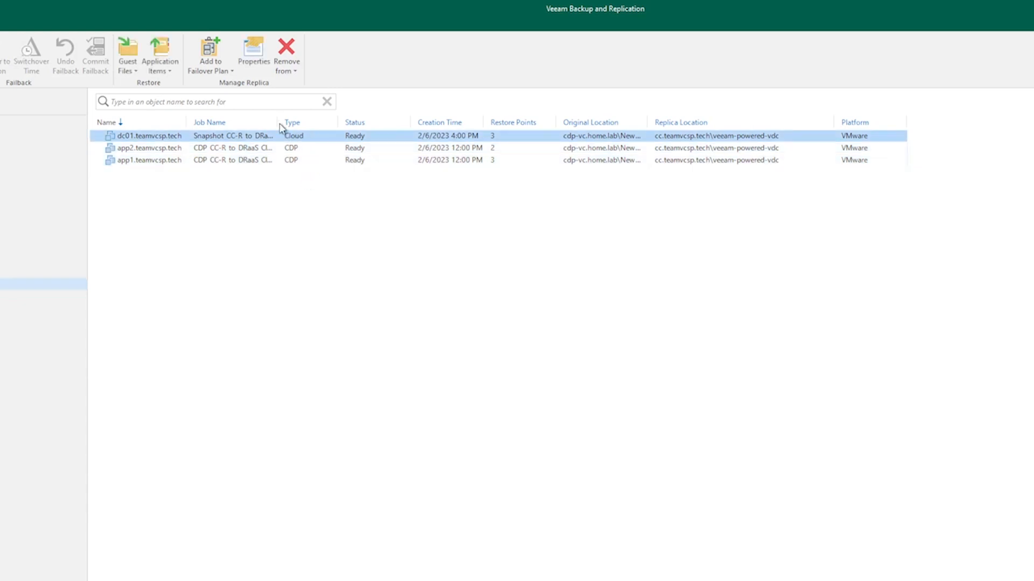
{"action": "left_click", "coordinate": [288, 122]}
{"action": "left_click_drag", "start_coordinate": [281, 124], "coordinate": [307, 128]}
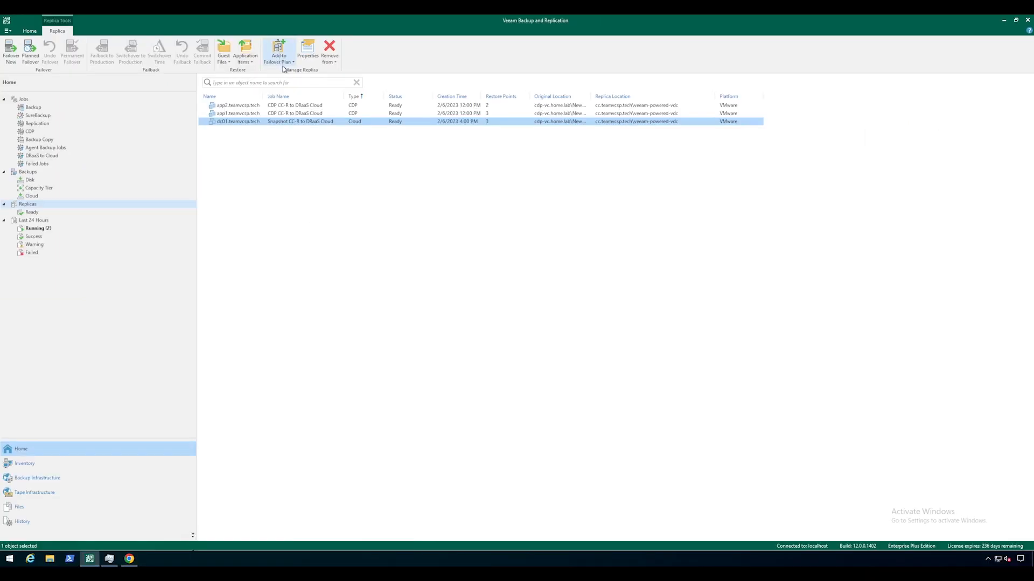
Start a VMware Cloud Director failover plan for the dc01.teamvcsp.tech replica, named "1 - Teamvcsp.tech - Snapshot failover".
{"action": "left_click", "coordinate": [284, 58]}
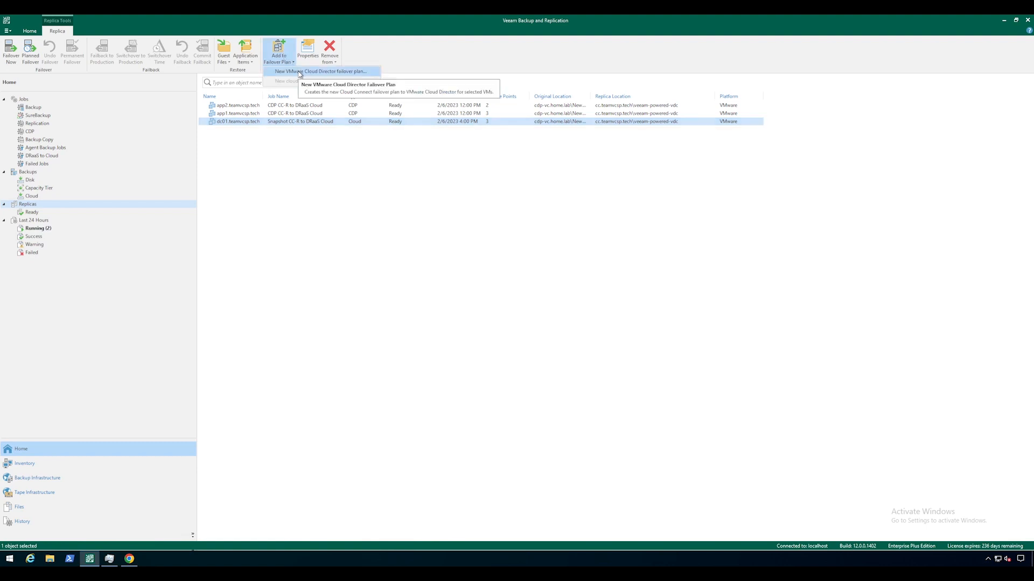
{"action": "left_click", "coordinate": [300, 71]}
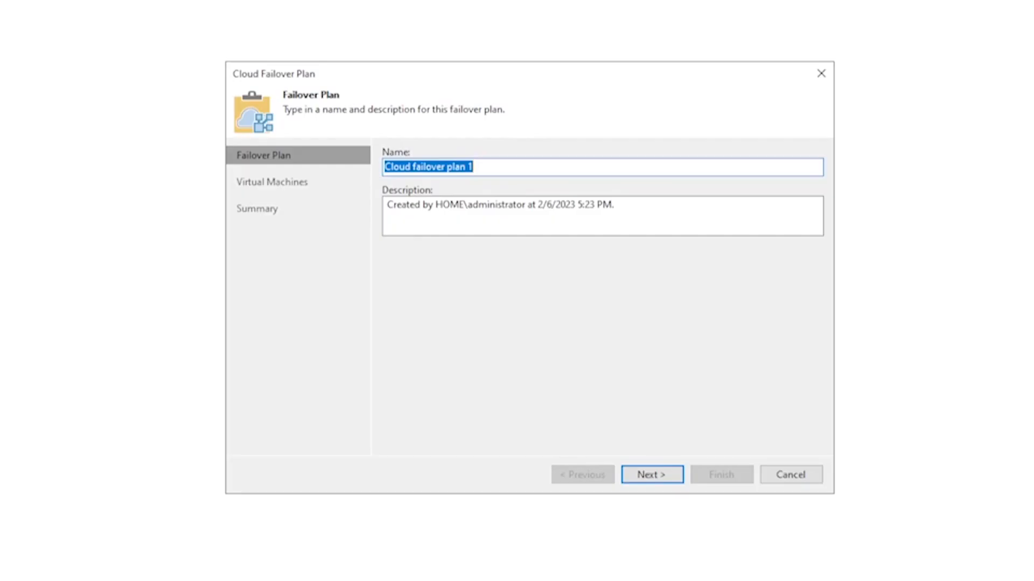
{"action": "left_click_drag", "start_coordinate": [499, 164], "coordinate": [311, 173]}
{"action": "type", "text": "1 - Teamvcsp.tech - Snapshot failover"}
{"action": "left_click", "coordinate": [656, 474]}
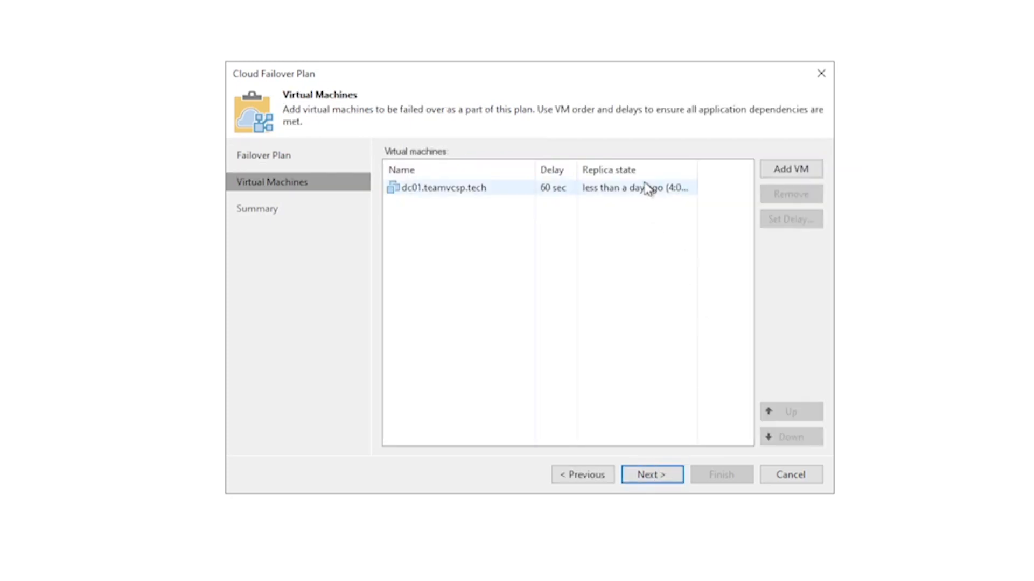
Set the boot delay of dc01.teamvcsp.tech to 10 sec and finish creating the failover plan.
{"action": "left_click", "coordinate": [573, 189]}
{"action": "left_click", "coordinate": [783, 220]}
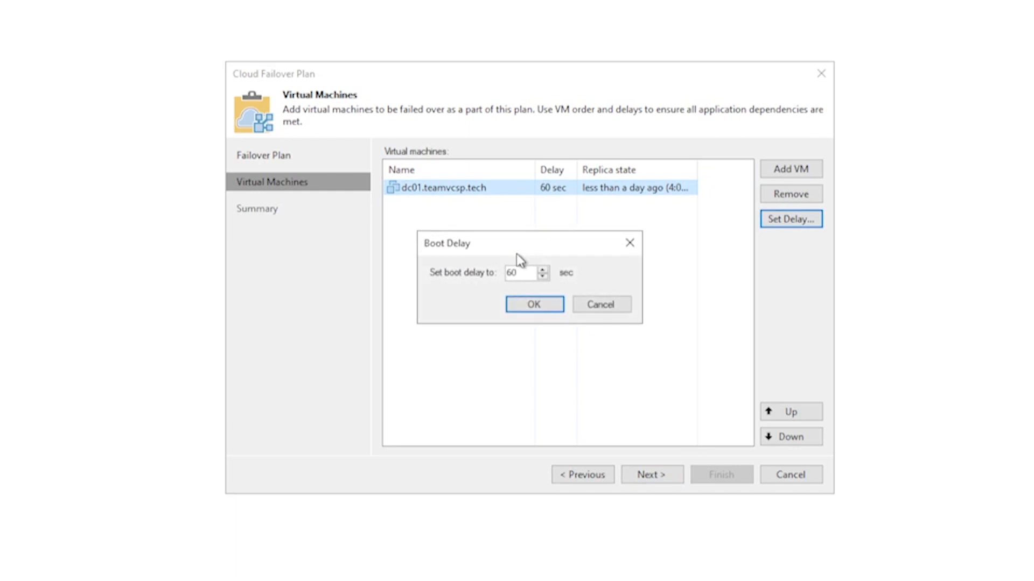
{"action": "left_click_drag", "start_coordinate": [526, 272], "coordinate": [491, 280]}
{"action": "type", "text": "10"}
{"action": "left_click", "coordinate": [538, 307]}
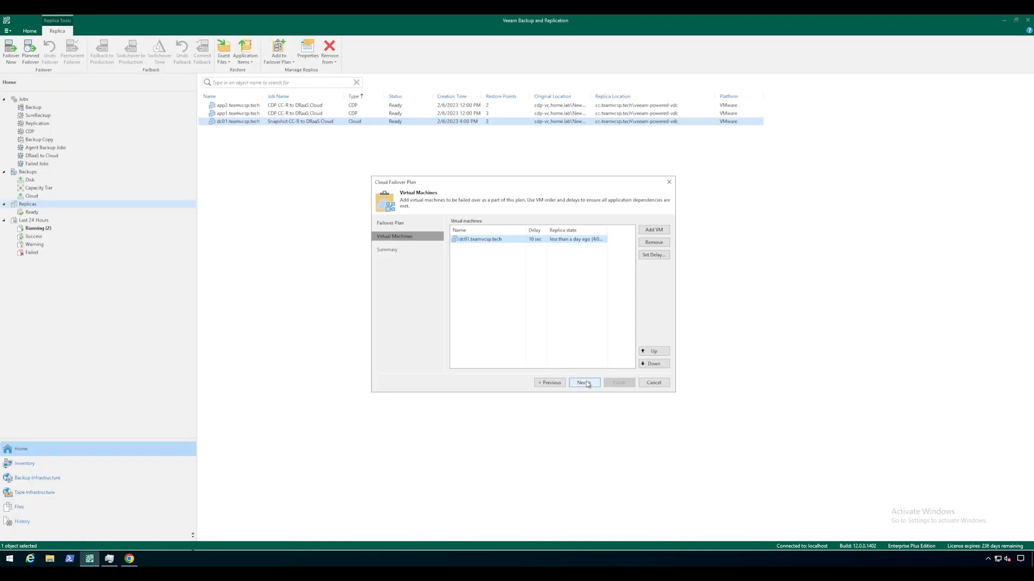
{"action": "left_click", "coordinate": [585, 383]}
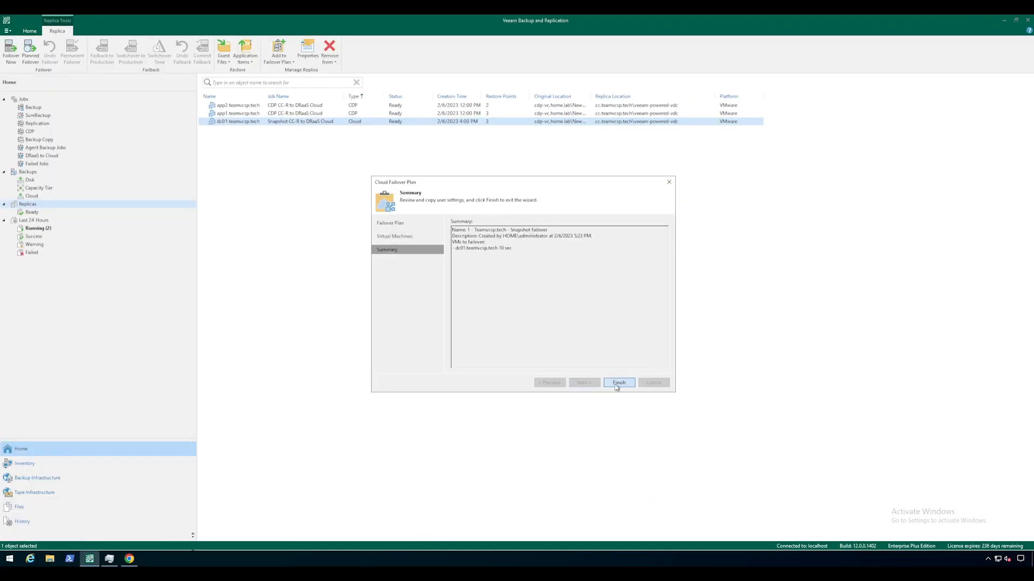
{"action": "left_click", "coordinate": [618, 383]}
Start a VMware Cloud Director failover plan for the app1.teamvcsp.tech and app2.teamvcsp.tech replicas, named "2 - Teamvcsp.tech - CDP failover".
{"action": "left_click", "coordinate": [253, 113]}
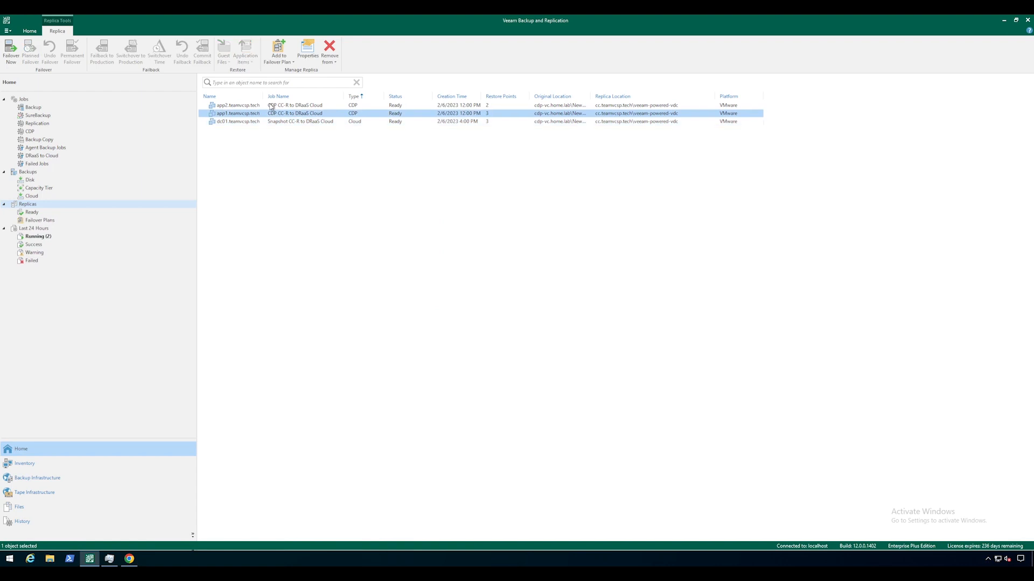
{"action": "left_click", "coordinate": [272, 106], "text": "ctrl"}
{"action": "left_click", "coordinate": [279, 54]}
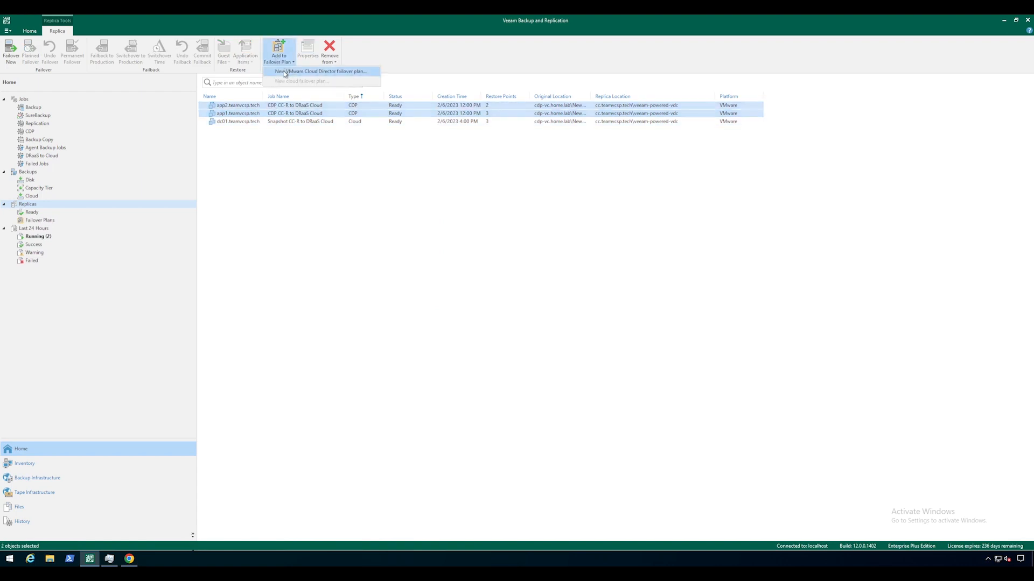
{"action": "left_click", "coordinate": [284, 70]}
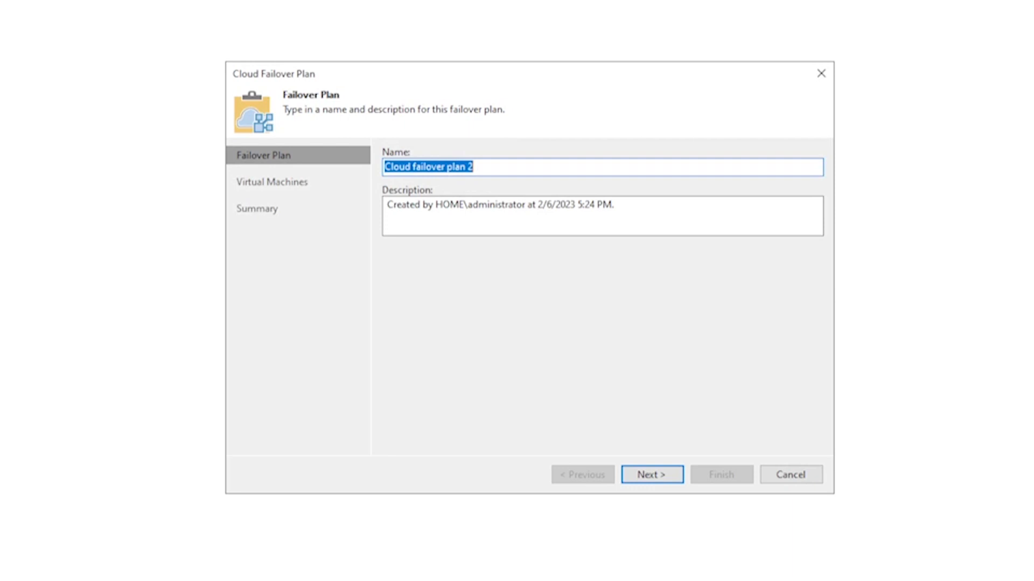
{"action": "left_click_drag", "start_coordinate": [491, 166], "coordinate": [330, 159]}
{"action": "type", "text": "2 - Teamvcsp.tech - CDP failover"}
{"action": "left_click", "coordinate": [654, 473]}
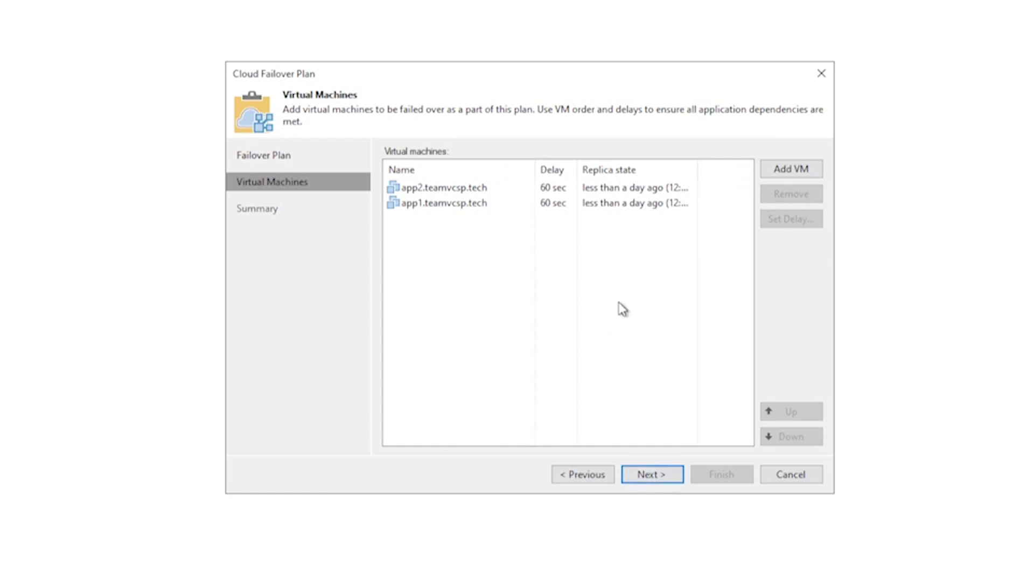
Set the boot delay of app1.teamvcsp.tech to 10 sec and move it above app2.teamvcsp.tech in the boot order.
{"action": "left_click", "coordinate": [560, 189]}
{"action": "left_click", "coordinate": [564, 204]}
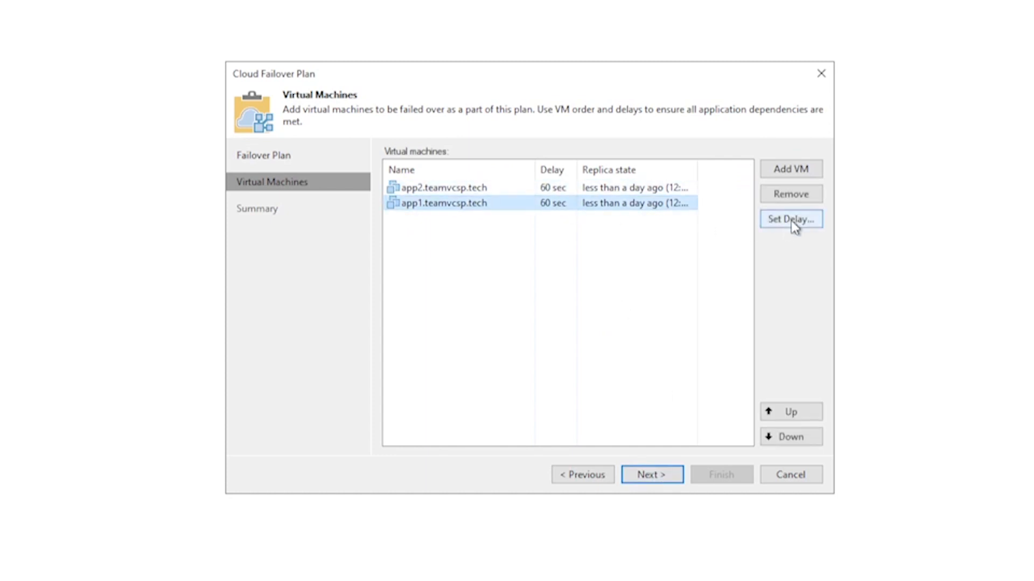
{"action": "left_click", "coordinate": [790, 221]}
{"action": "left_click_drag", "start_coordinate": [527, 280], "coordinate": [469, 282]}
{"action": "type", "text": "10"}
{"action": "left_click", "coordinate": [558, 300]}
{"action": "left_click", "coordinate": [786, 411]}
Set the boot delay of app2.teamvcsp.tech to 30 sec and finish creating the failover plan.
{"action": "left_click", "coordinate": [622, 205]}
{"action": "left_click", "coordinate": [796, 221]}
{"action": "left_click_drag", "start_coordinate": [527, 274], "coordinate": [469, 272]}
{"action": "type", "text": "30"}
{"action": "left_click", "coordinate": [533, 305]}
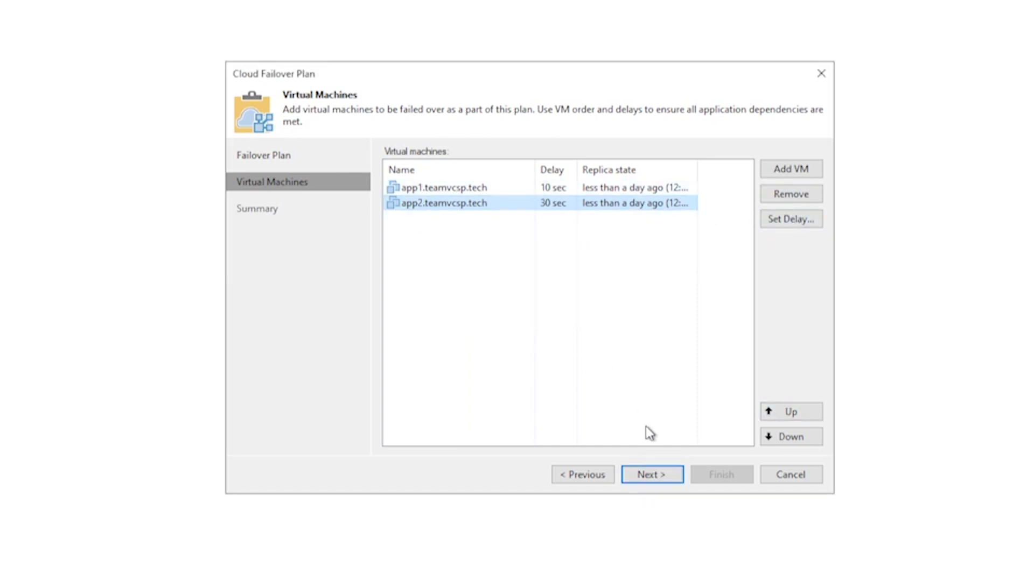
{"action": "left_click", "coordinate": [673, 474]}
{"action": "left_click", "coordinate": [714, 473]}
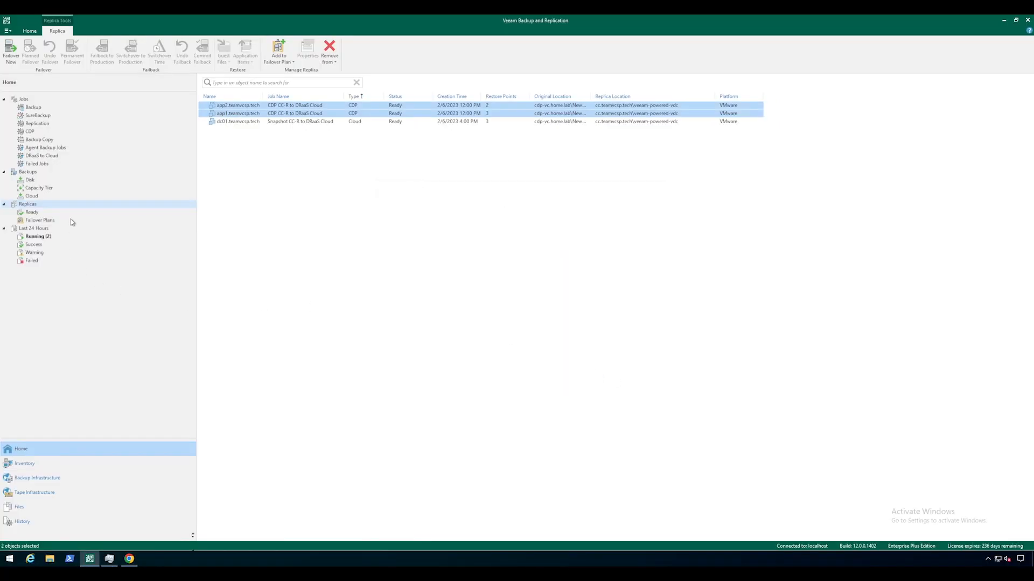
List the failover plans, start "1 - Teamvcsp.tech - Snapshot failover" and dismiss its progress window.
{"action": "left_click", "coordinate": [72, 221]}
{"action": "left_click", "coordinate": [275, 108]}
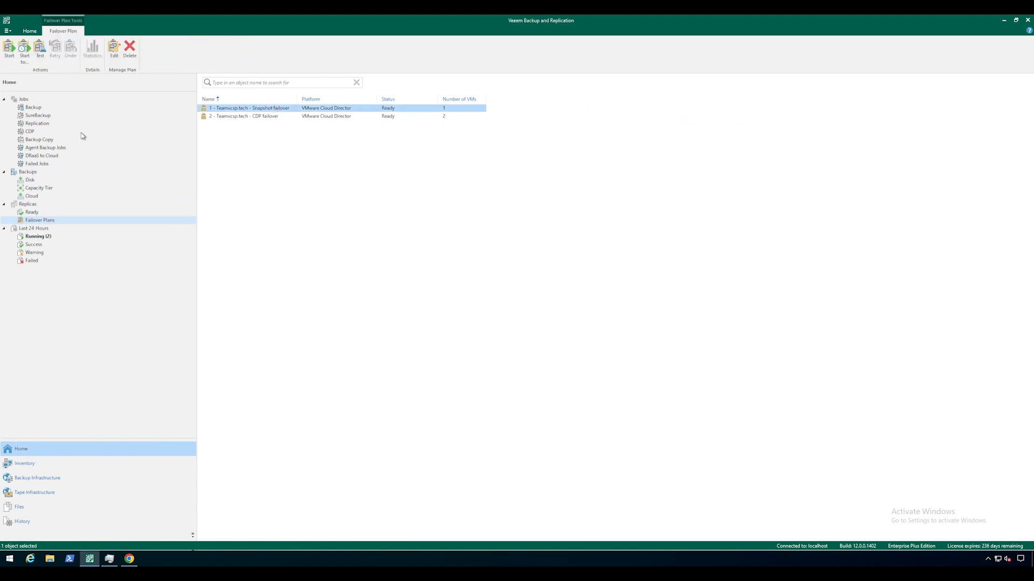
{"action": "left_click", "coordinate": [9, 52]}
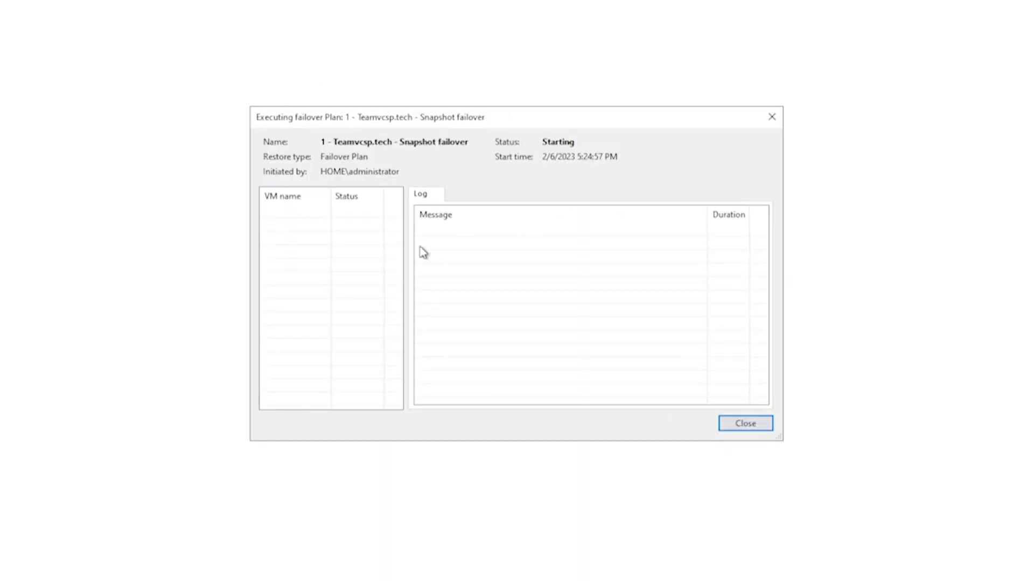
{"action": "left_click", "coordinate": [755, 429]}
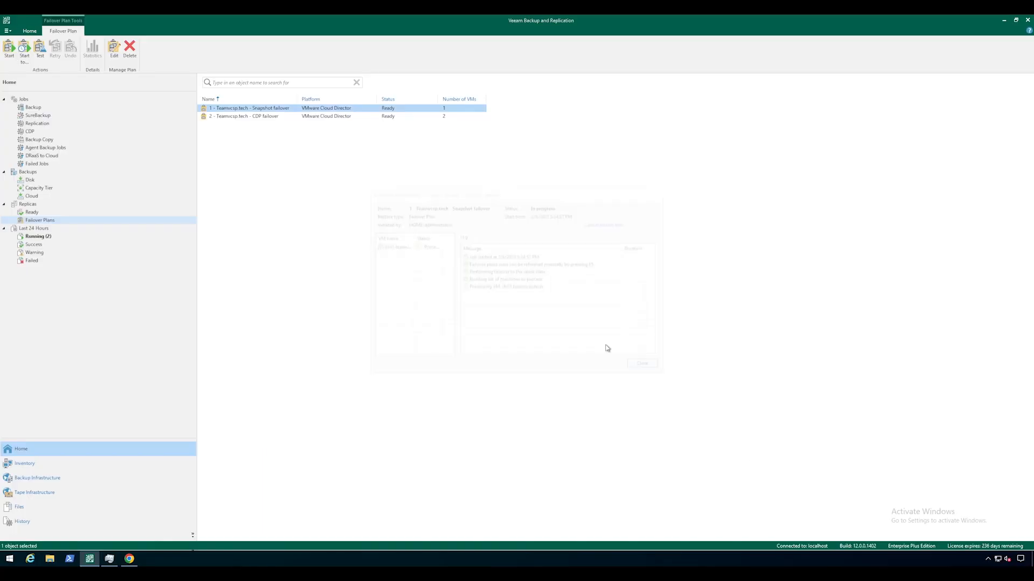
Start the failover plan "2 - Teamvcsp.tech - CDP failover" and switch to Chrome.
{"action": "left_click", "coordinate": [249, 117]}
{"action": "left_click", "coordinate": [9, 49]}
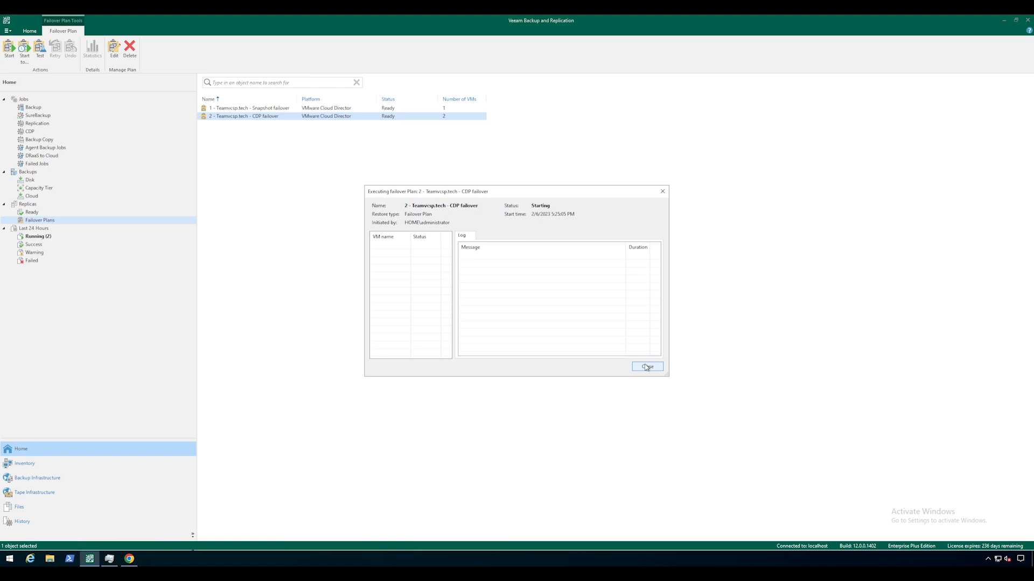
{"action": "left_click", "coordinate": [130, 559]}
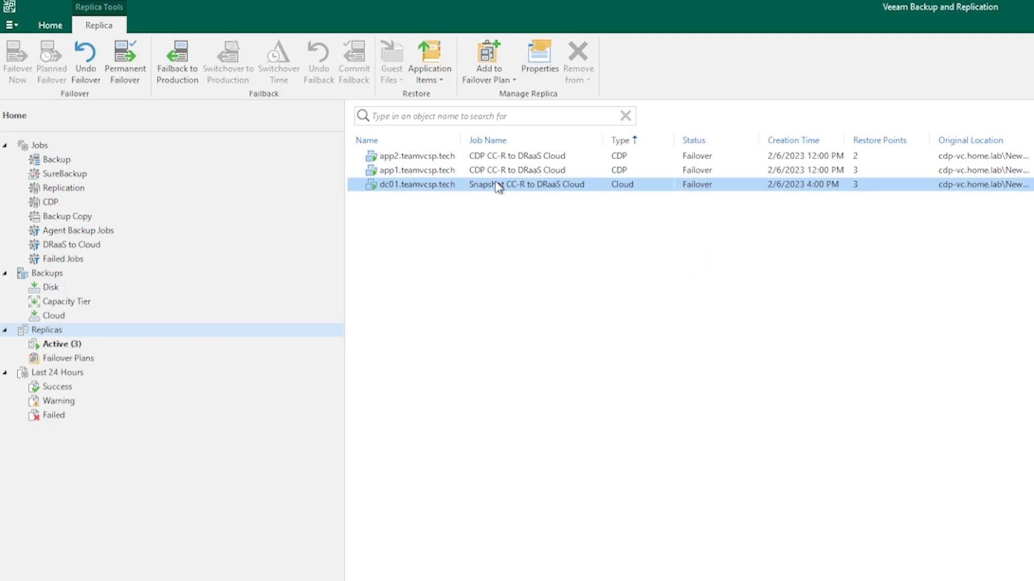
Undo the failover of the app2, app1 and dc01.teamvcsp.tech replicas together, without forcing it.
{"action": "left_click", "coordinate": [552, 171]}
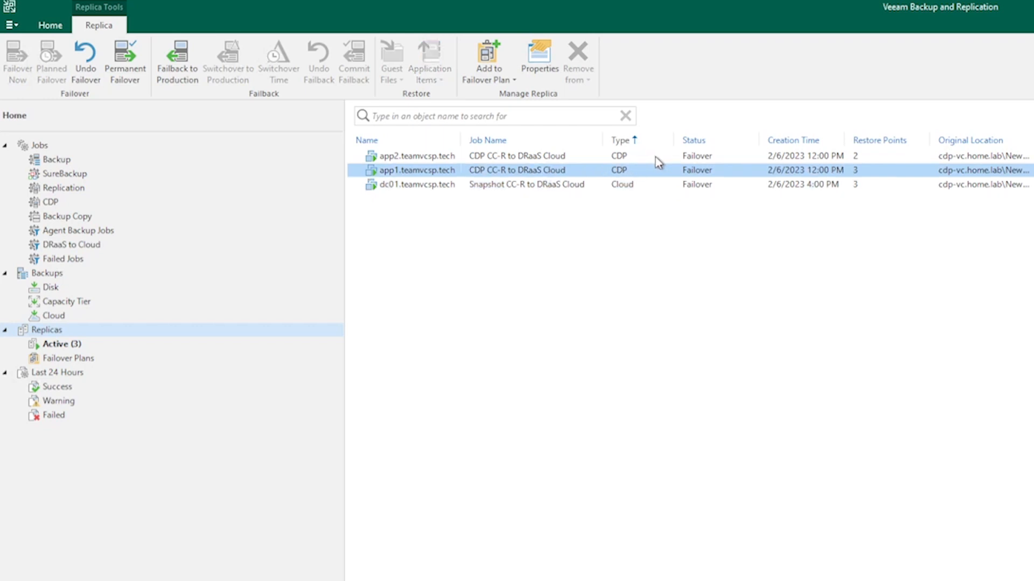
{"action": "left_click", "coordinate": [530, 186]}
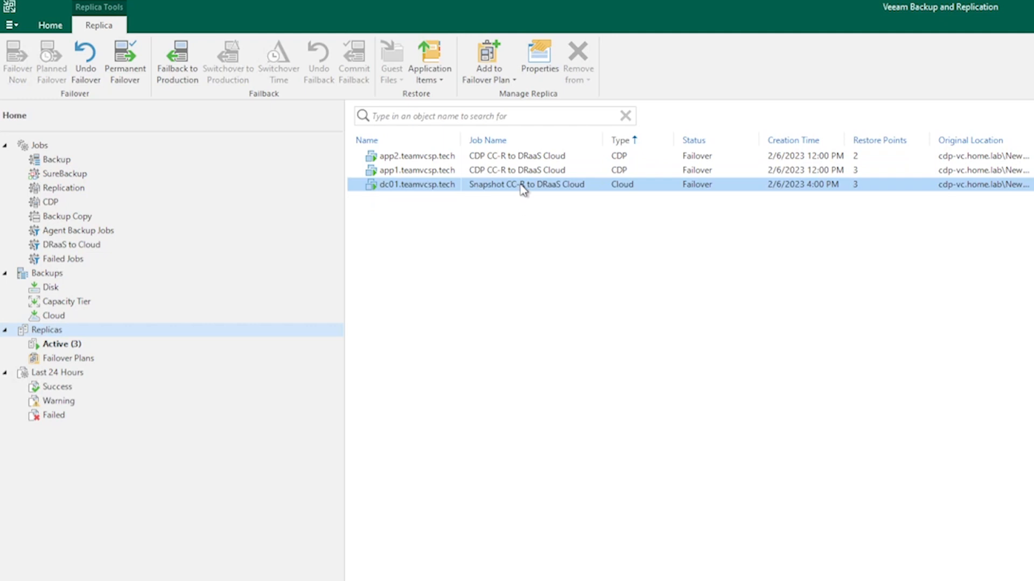
{"action": "left_click", "coordinate": [539, 158], "text": "shift"}
{"action": "left_click", "coordinate": [85, 64]}
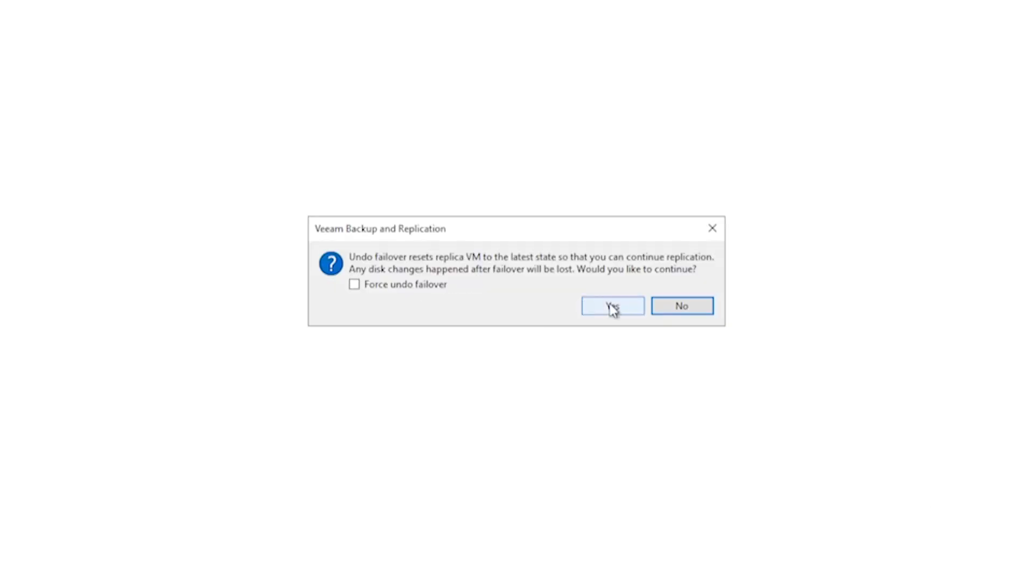
{"action": "left_click", "coordinate": [619, 308]}
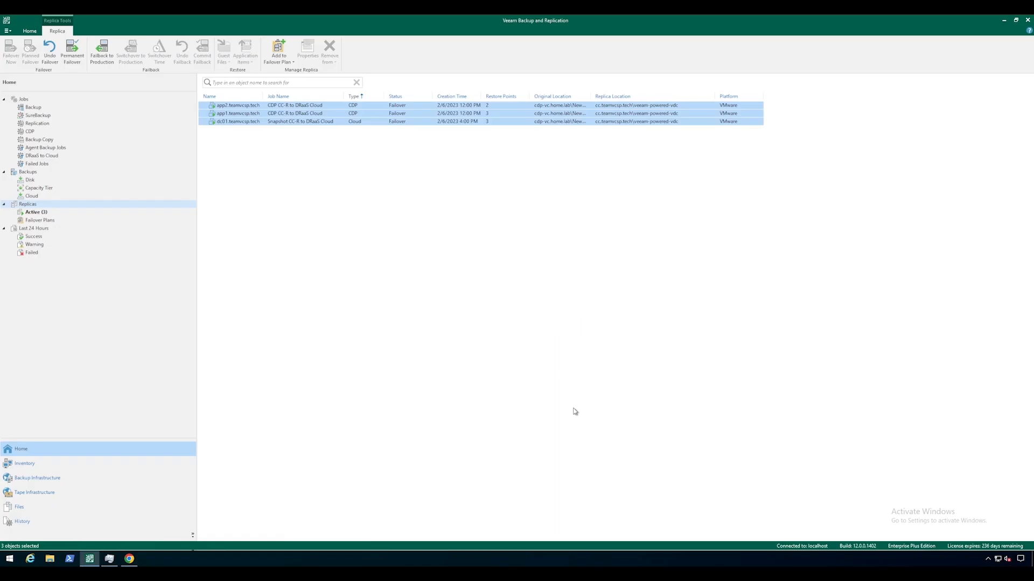